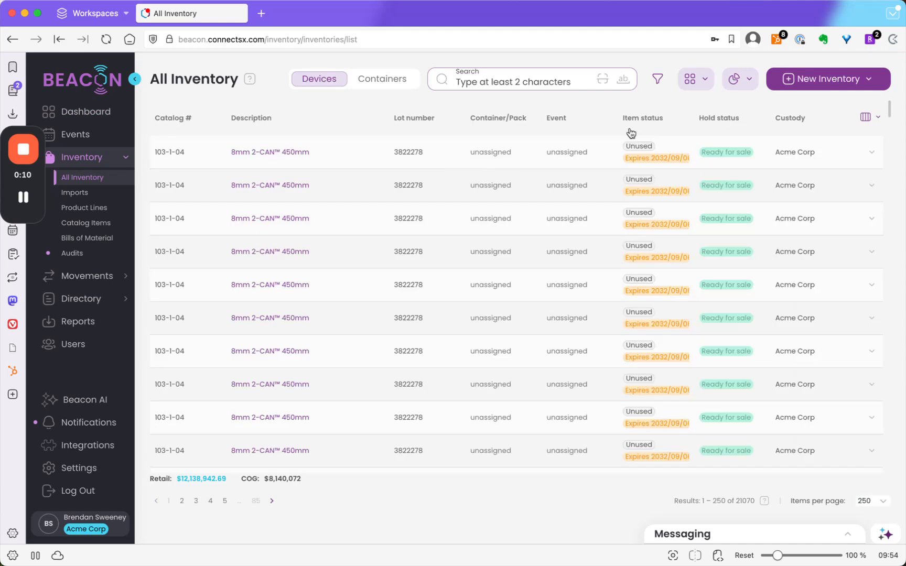
- Start a new inventory record for a container, with Acme Corp as both custody and manufacturer
left_click(824, 83)
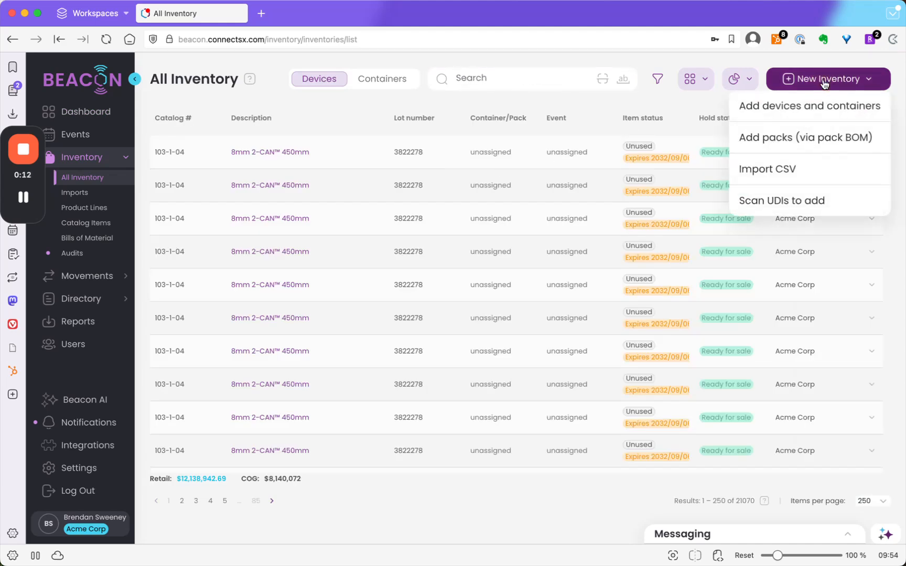
left_click(784, 113)
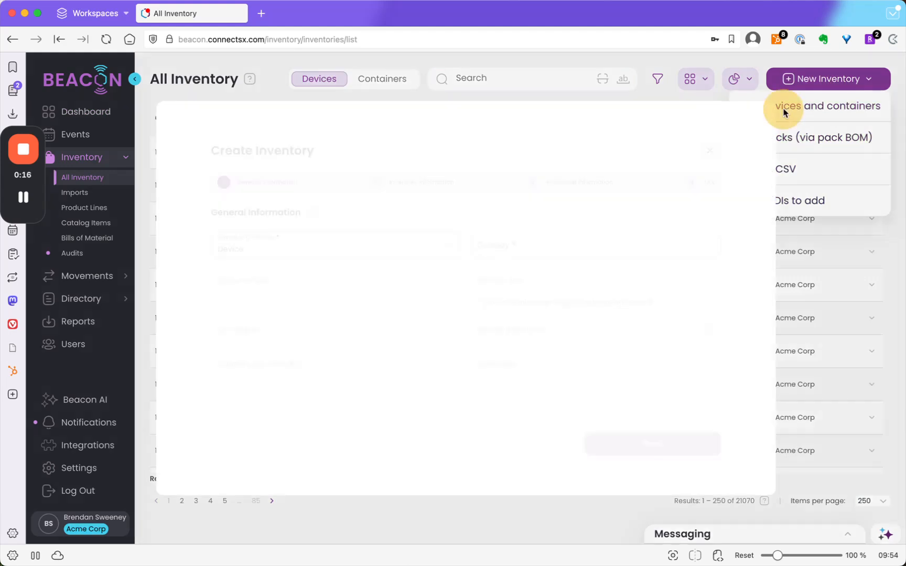
left_click(401, 234)
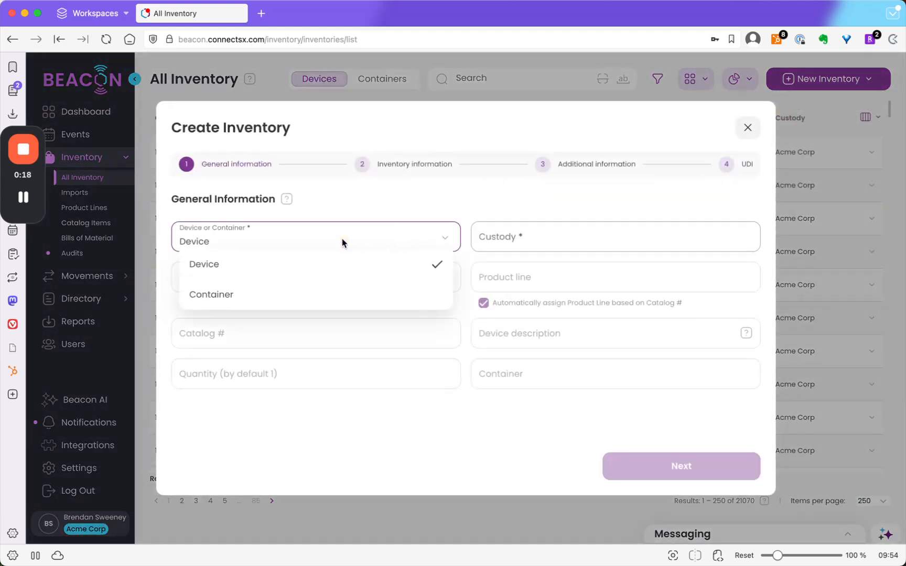
left_click(284, 295)
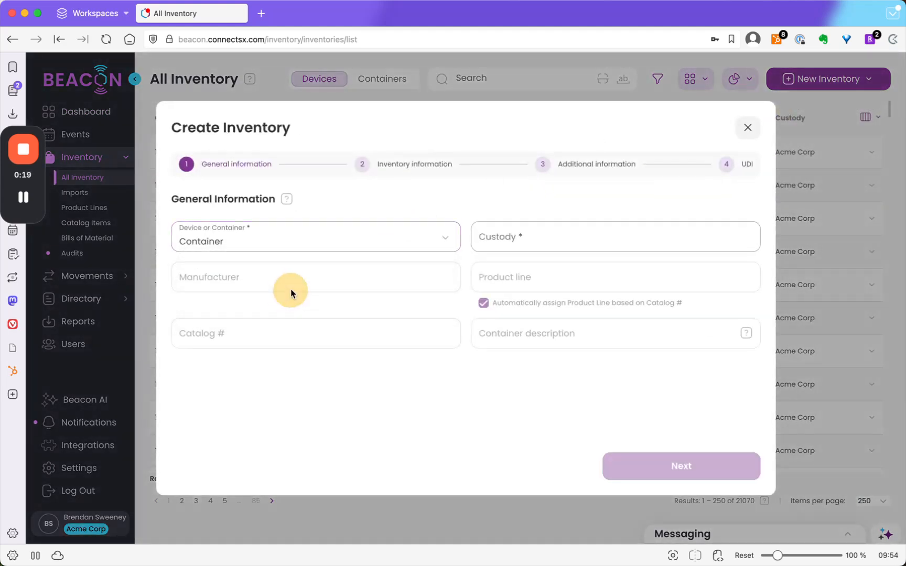
left_click(502, 239)
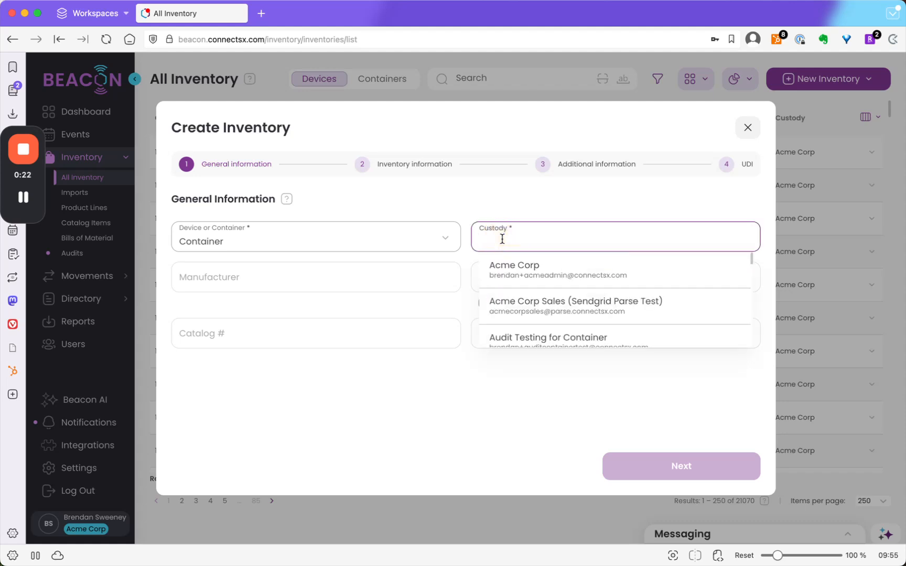
left_click(520, 275)
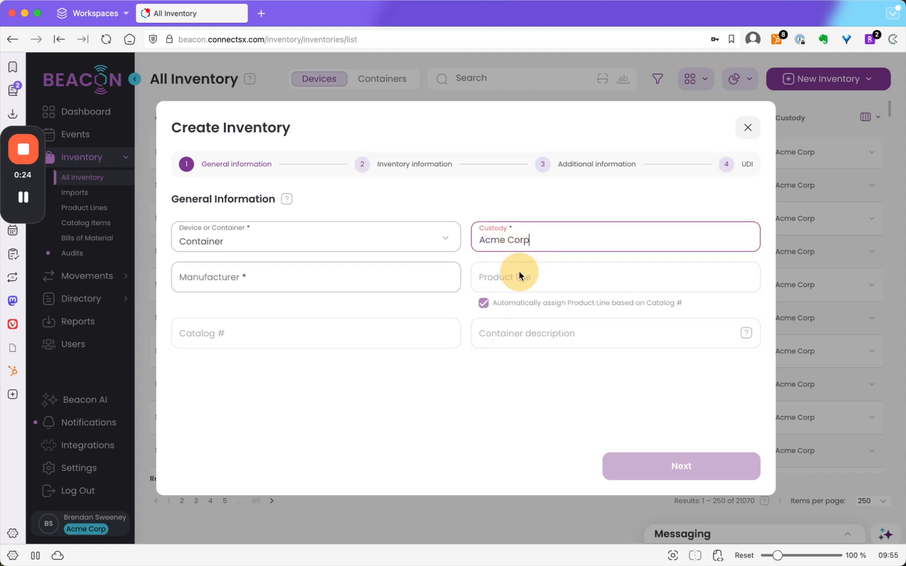
left_click(270, 276)
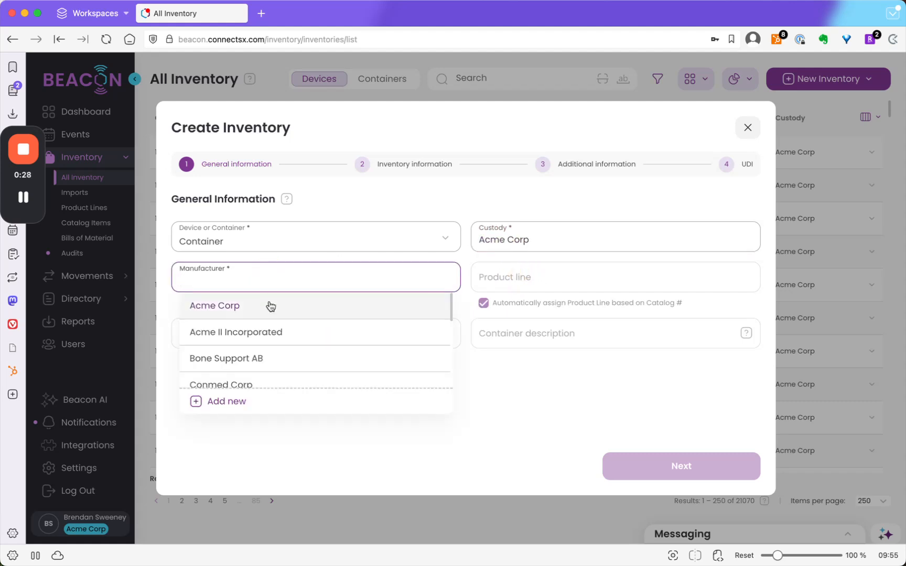
left_click(272, 306)
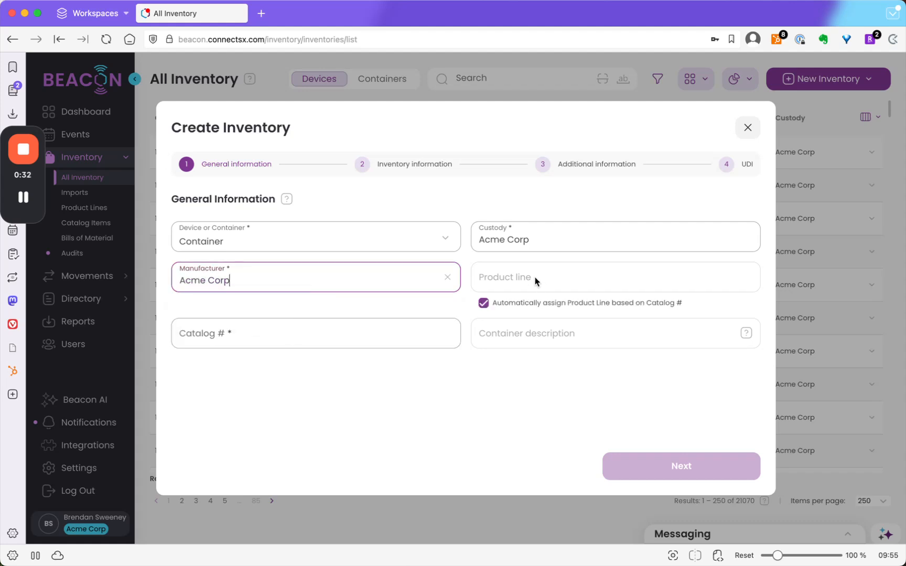
- Start a new catalog item numbered Container 9876 with product line ACJ Stabilization System and canonical name ACJ Container 1
left_click(277, 339)
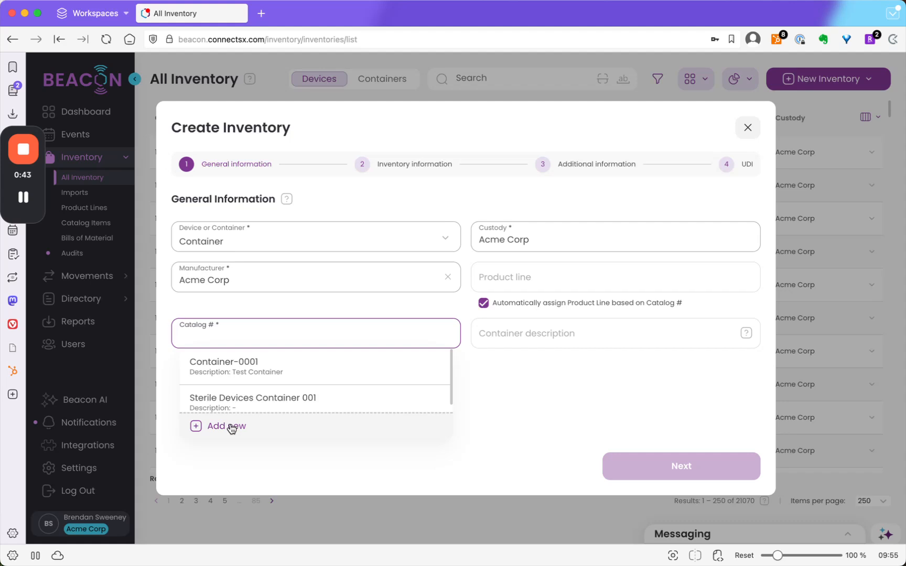
left_click(229, 427)
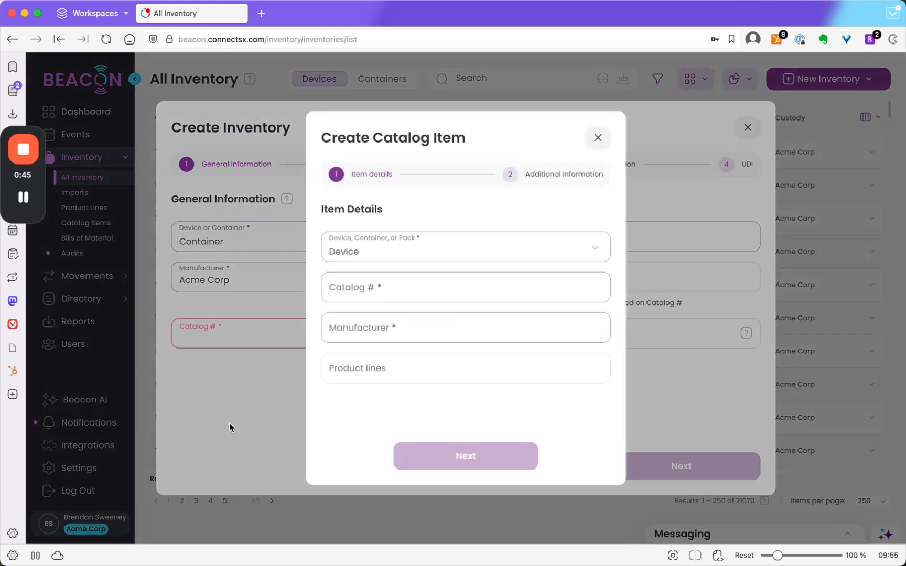
left_click(380, 284)
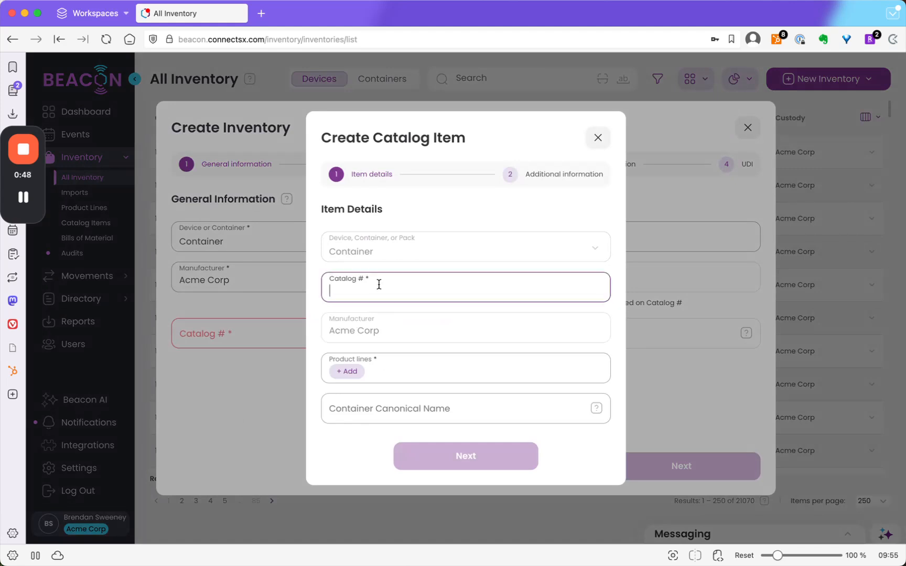
type("Container 9876")
left_click(340, 373)
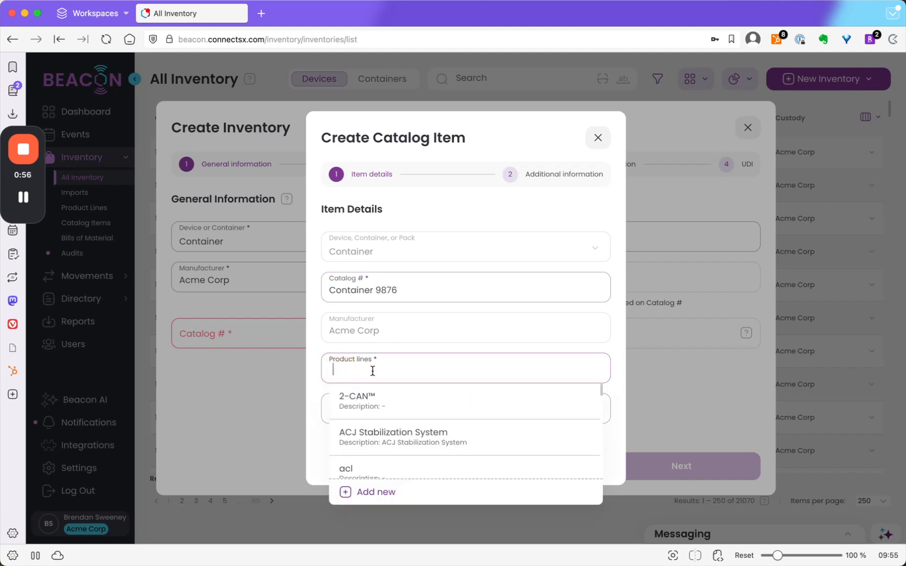
left_click(412, 434)
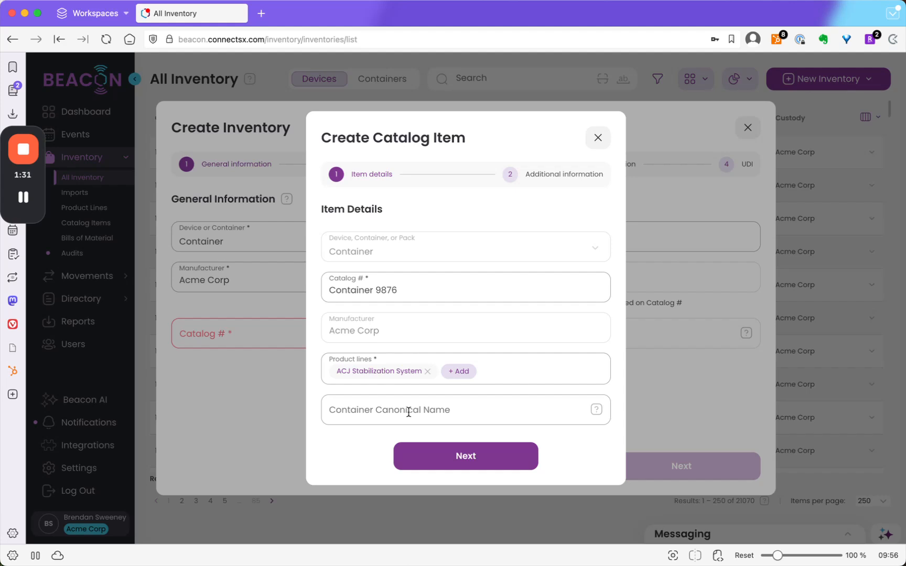
type("ACJ Container 1")
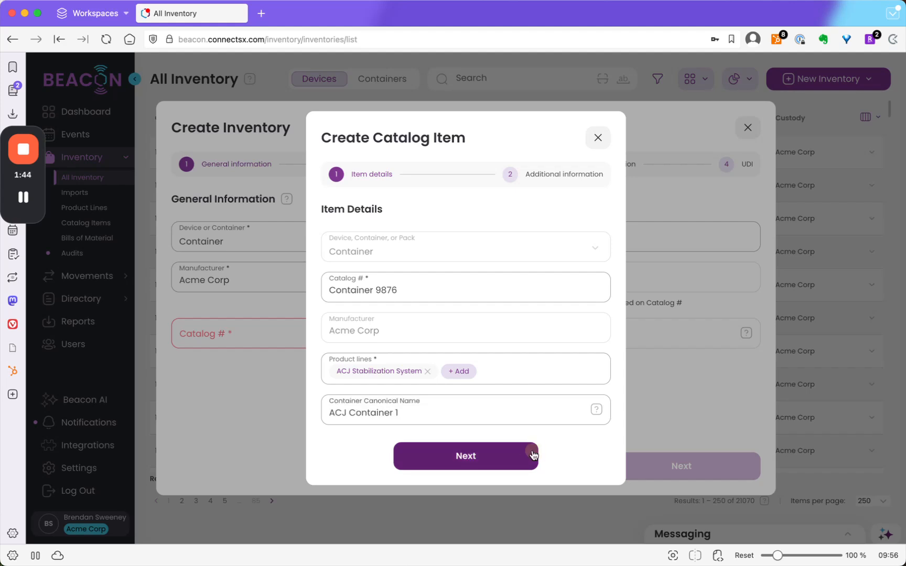
left_click(465, 456)
- Create the catalog item with the description ACJ Container 1 and use it as the inventory record's catalog number
left_click(386, 246)
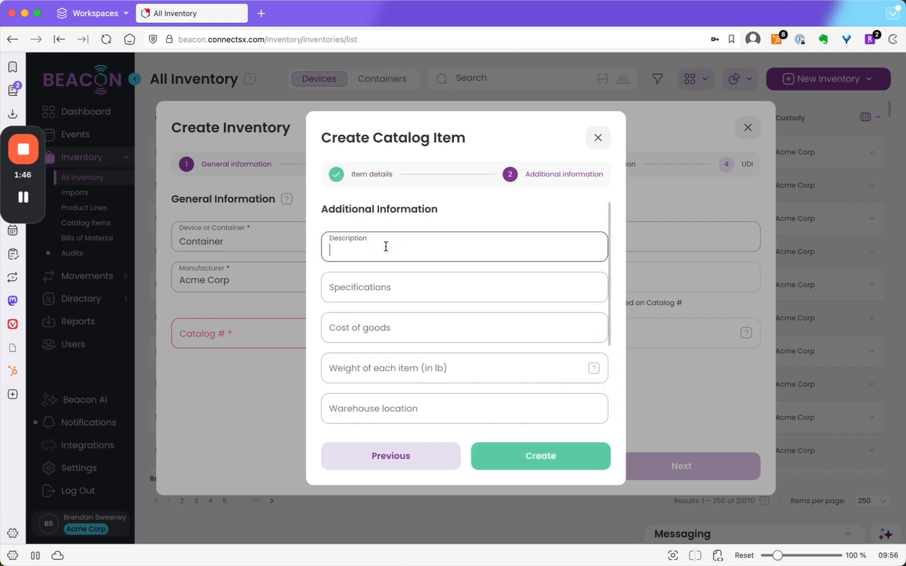
type("ACJ Container 1")
left_click(410, 330)
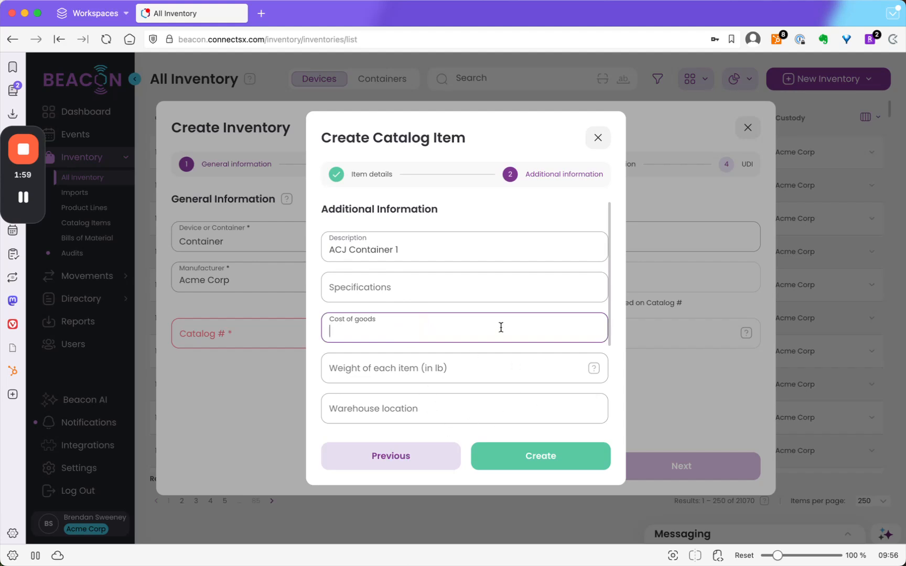
scroll(500, 325, "down", 3)
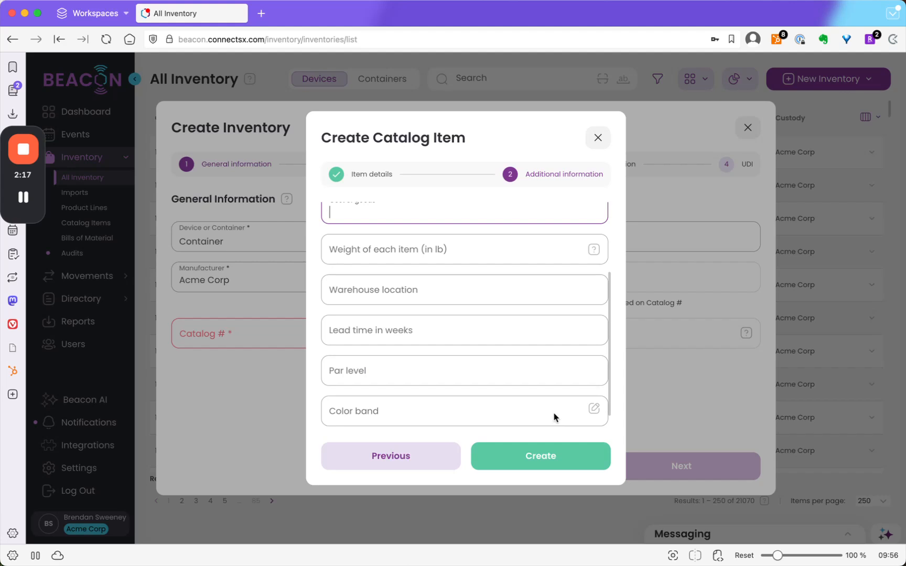
left_click(560, 466)
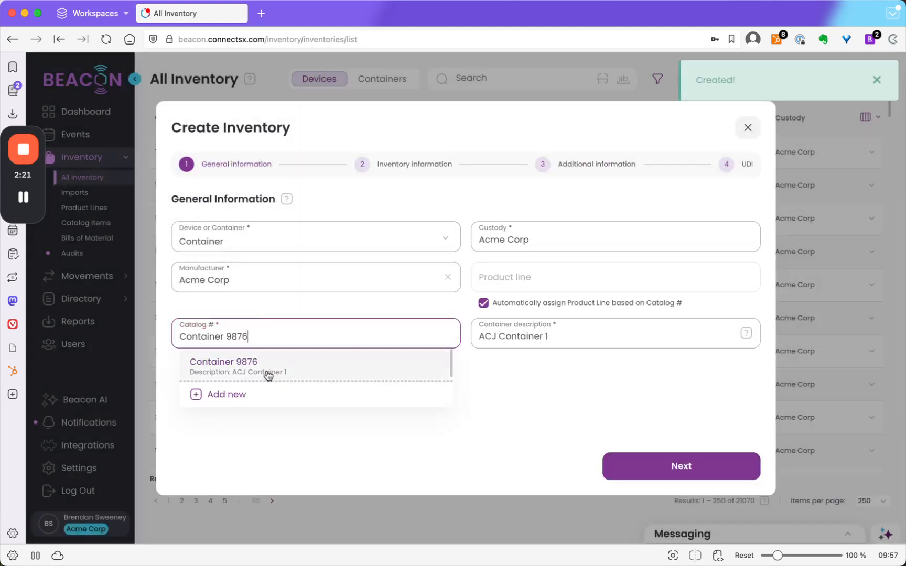
left_click(269, 370)
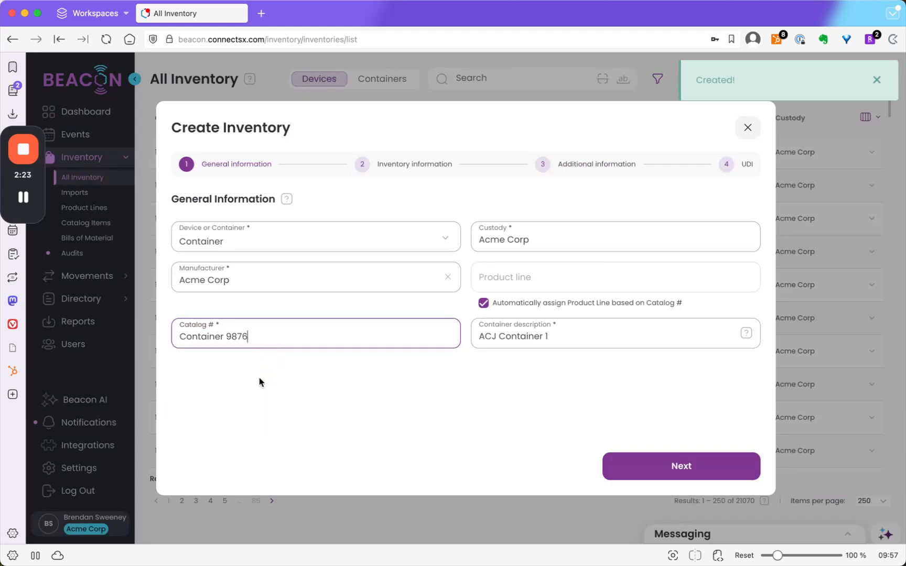
left_click(691, 464)
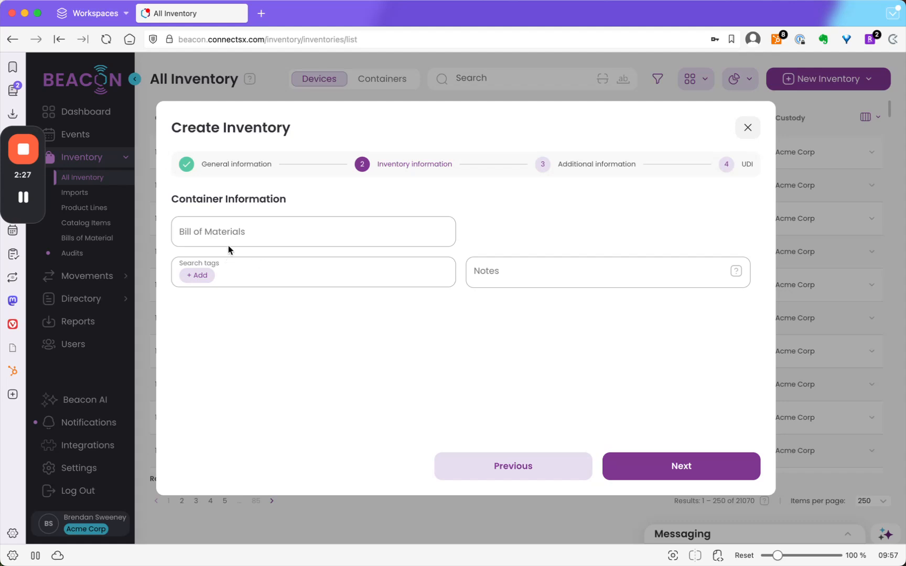
- Add the search tag ACJ to the container information without choosing a bill of materials, and continue to the additional information
left_click(257, 230)
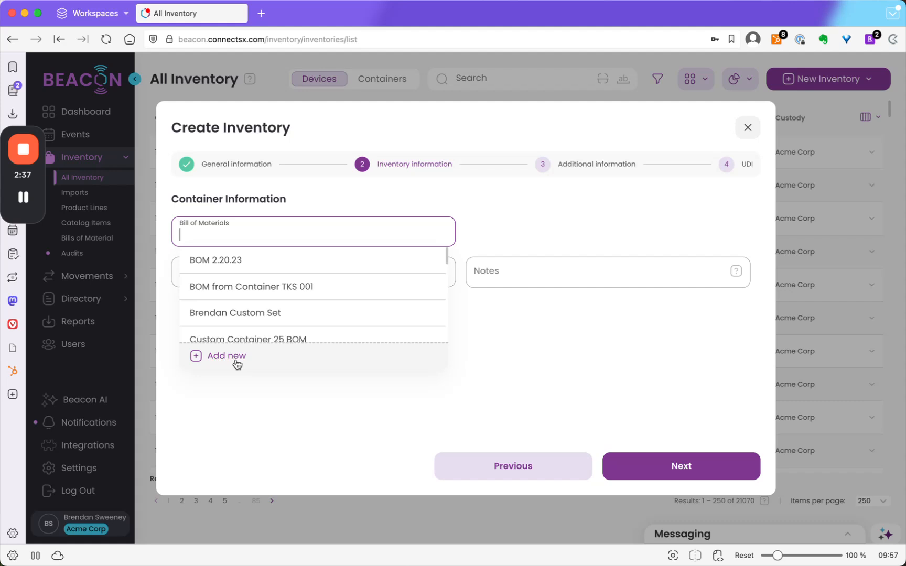
left_click(232, 394)
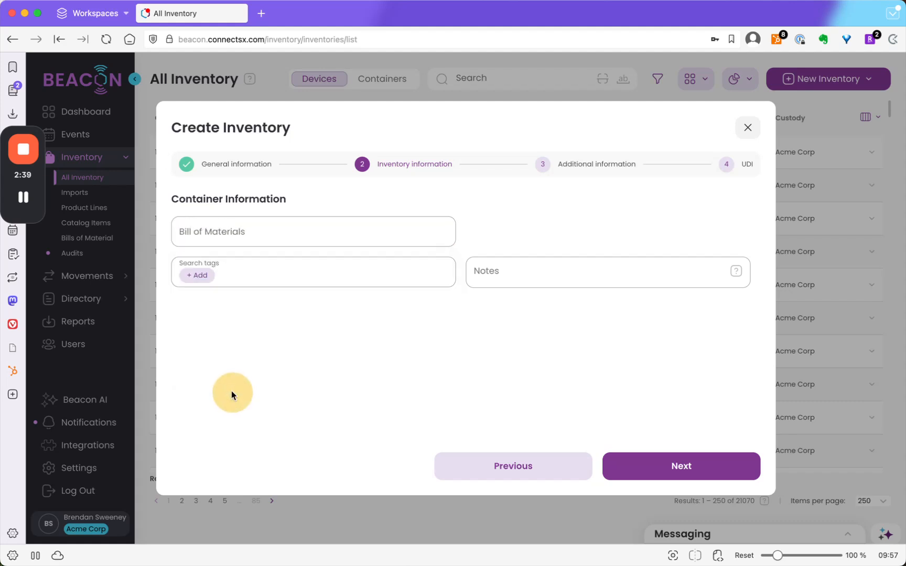
left_click(203, 273)
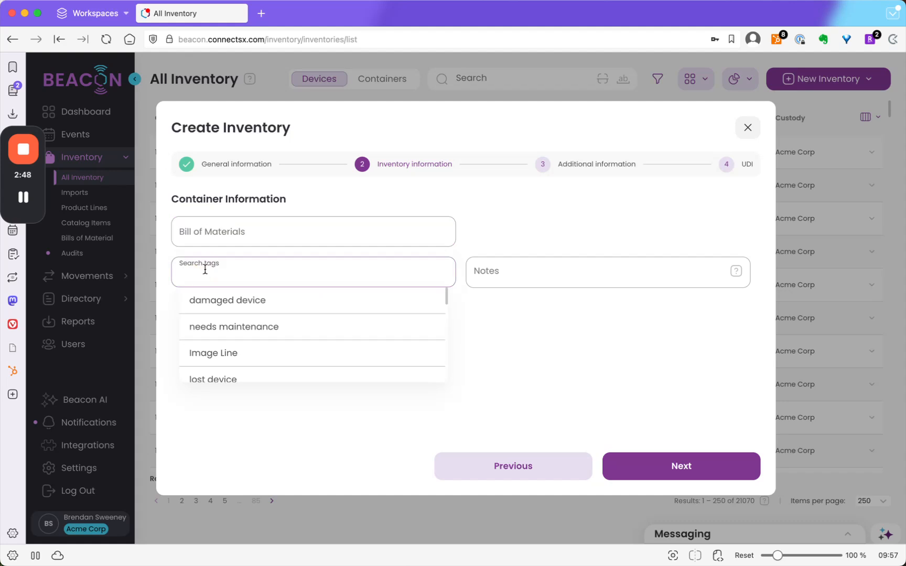
type("ACJ")
key("Return")
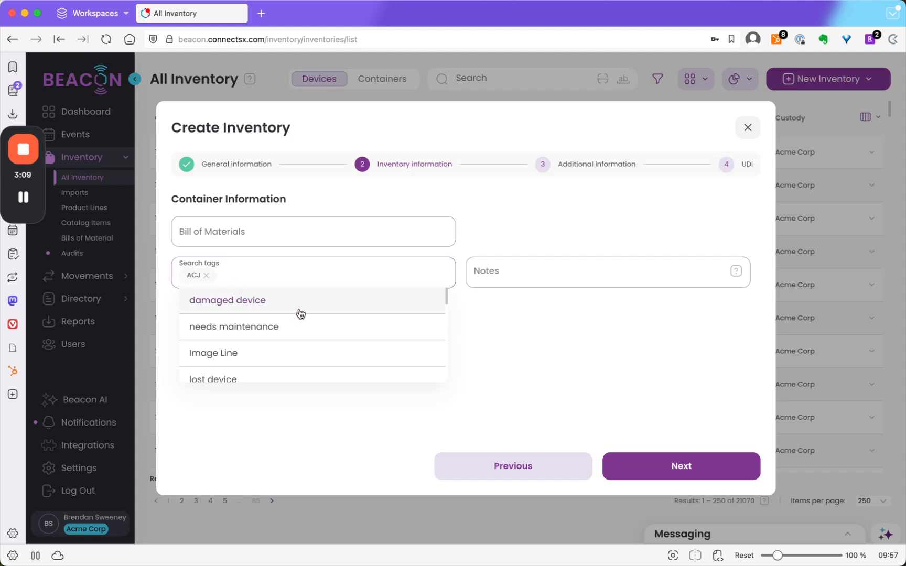
scroll(301, 311, "down", 5)
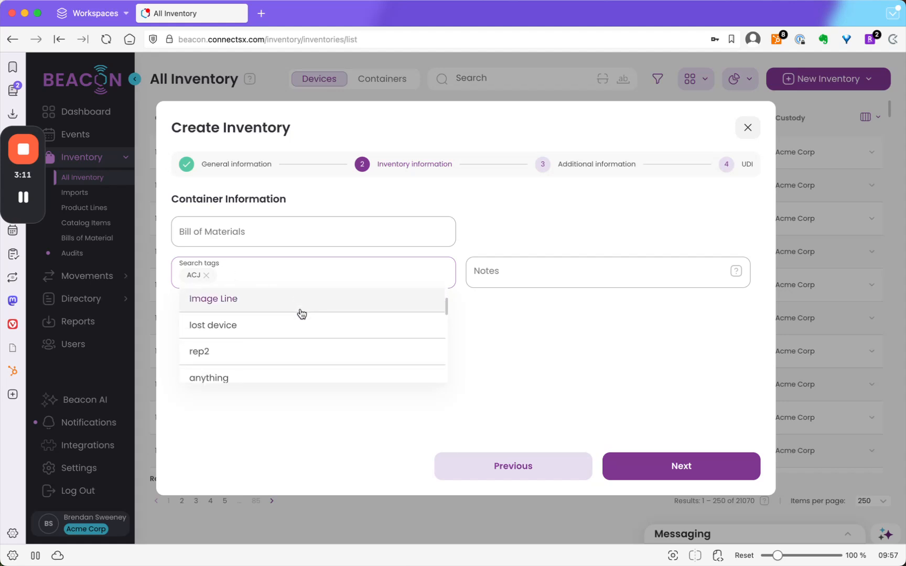
scroll(302, 313, "down", 8)
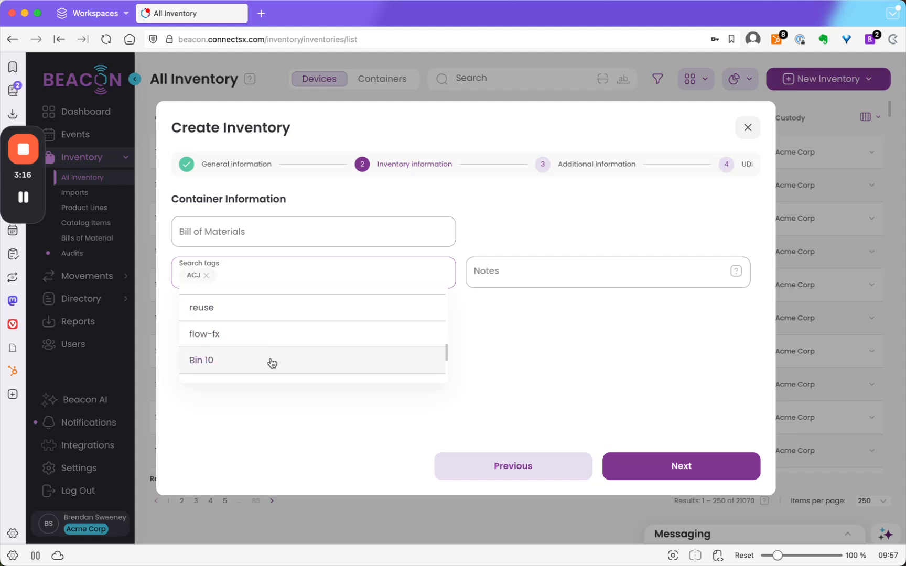
left_click(288, 414)
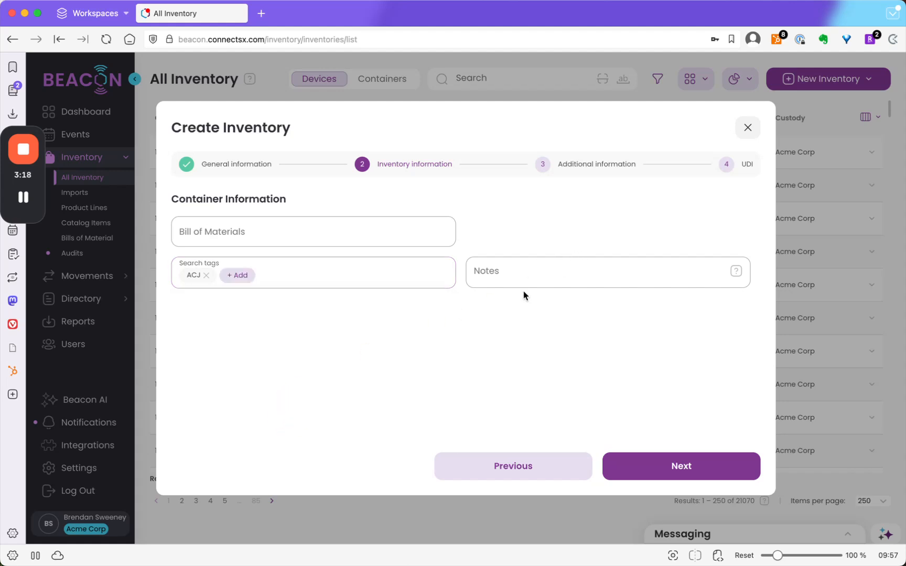
mouse_move(618, 266)
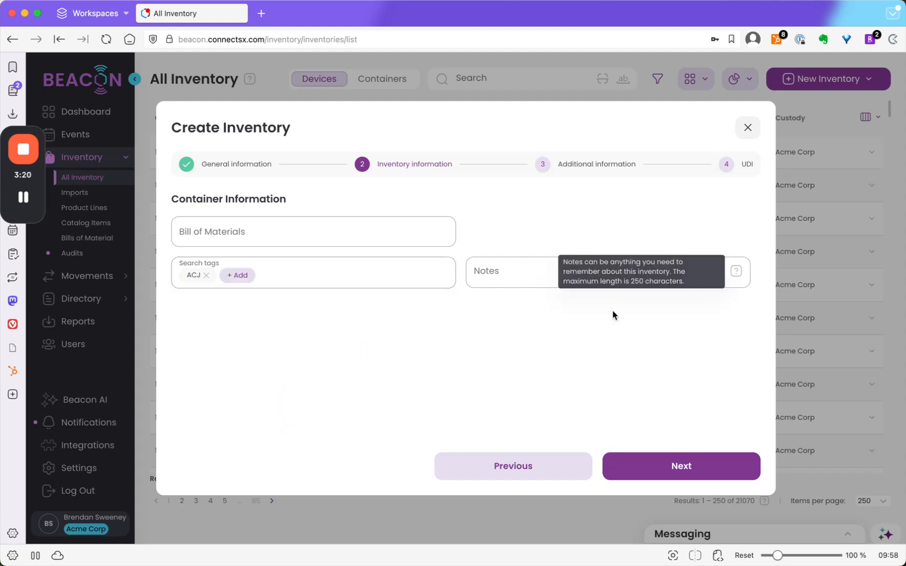
left_click(699, 462)
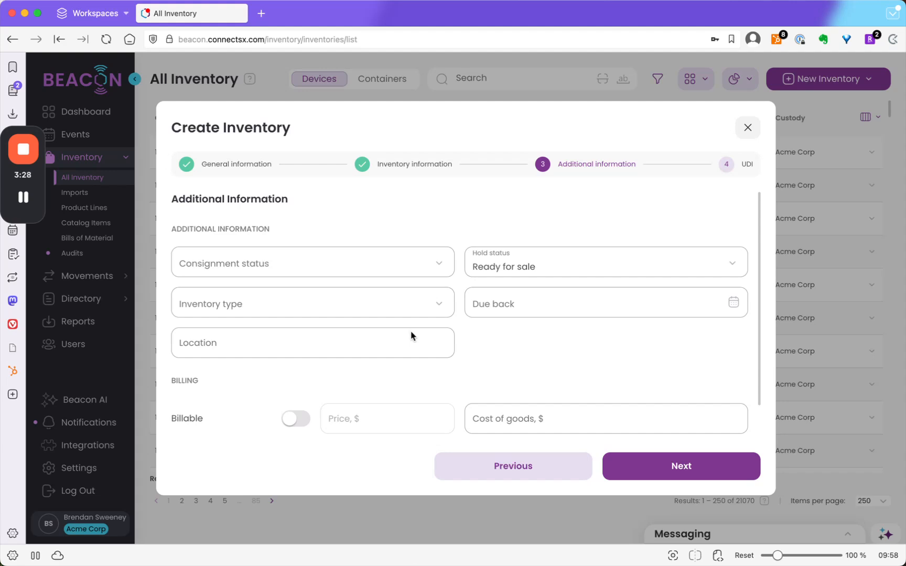
- Set the container's cost of goods to $150 and continue to the UDI stage
scroll(411, 337, "down", 2)
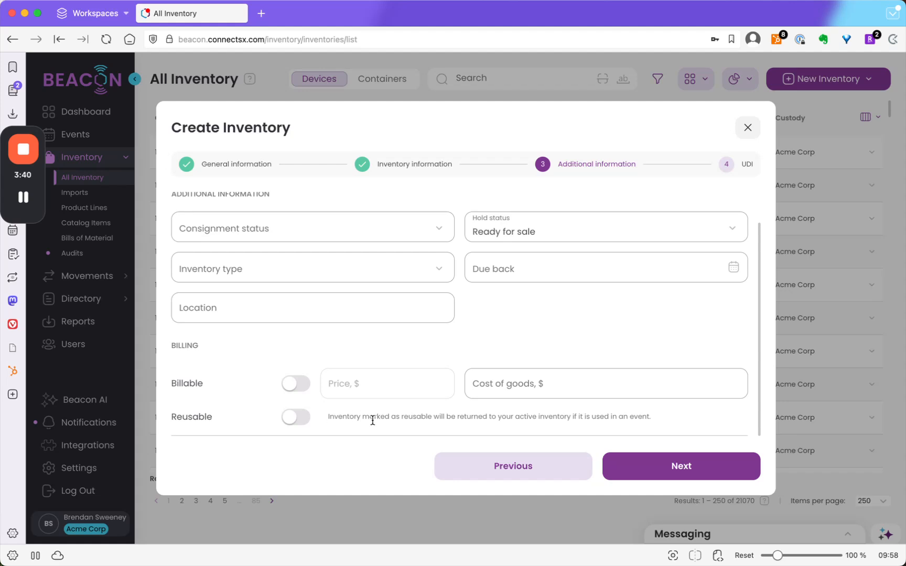
left_click(660, 382)
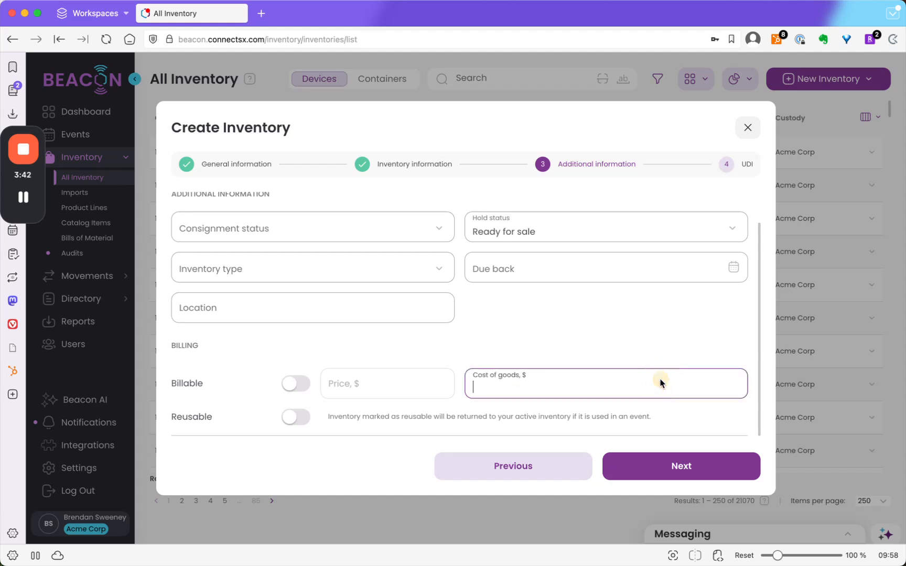
type("150")
left_click(537, 317)
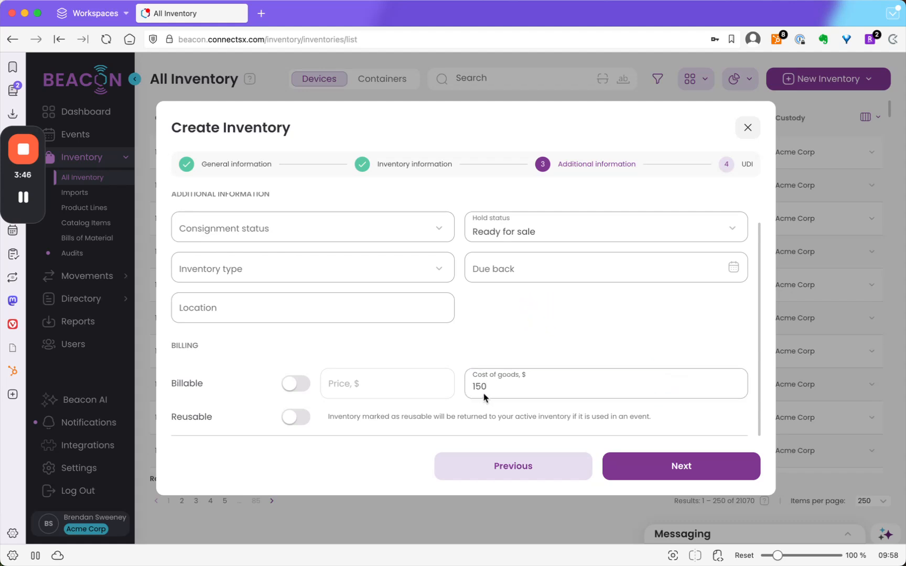
left_click(465, 422)
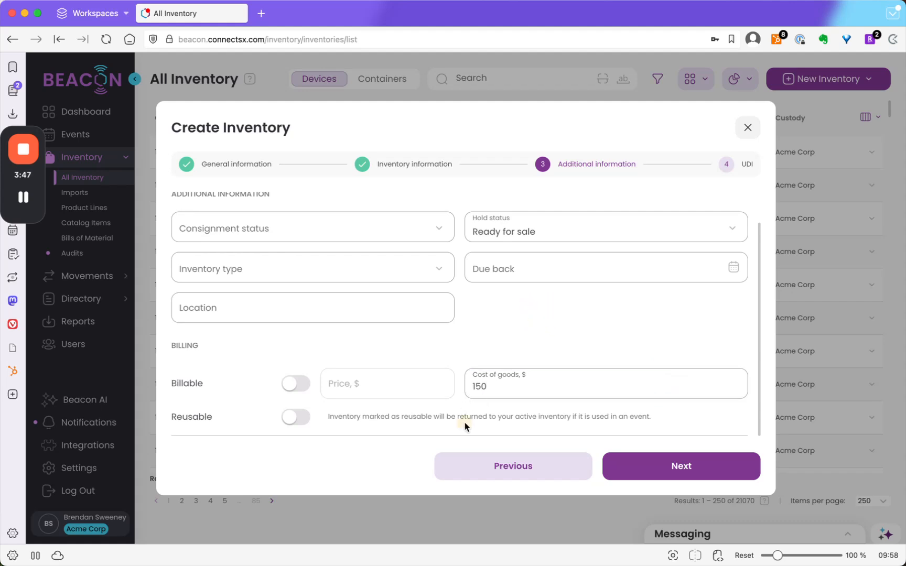
left_click(667, 466)
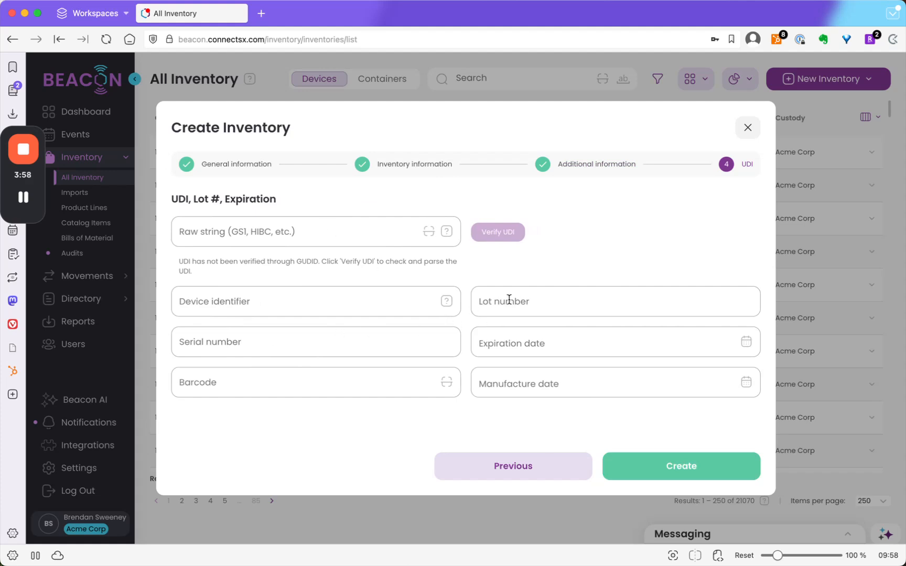
- Enter lot number 235123451 and create the container, accepting the missing expiration date and UDI
left_click(530, 302)
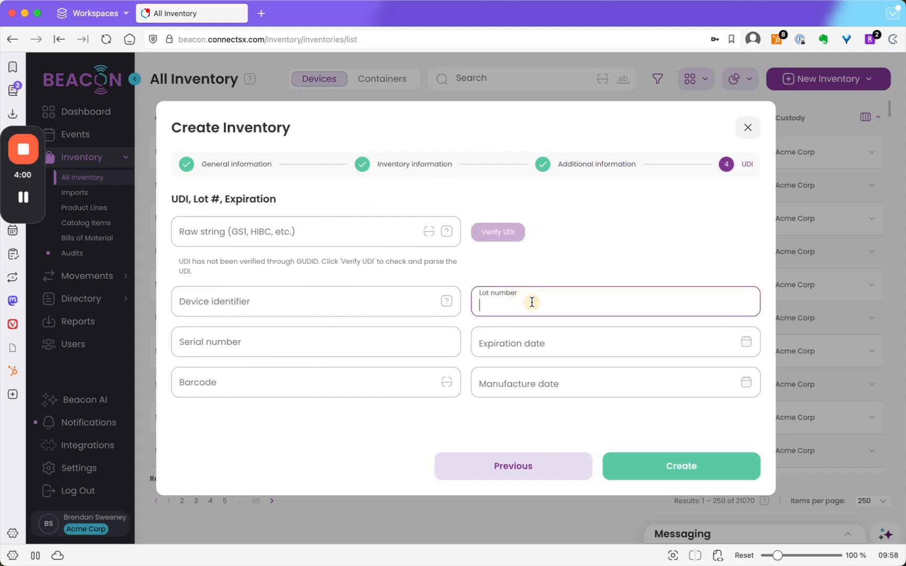
type("235123451")
left_click(487, 270)
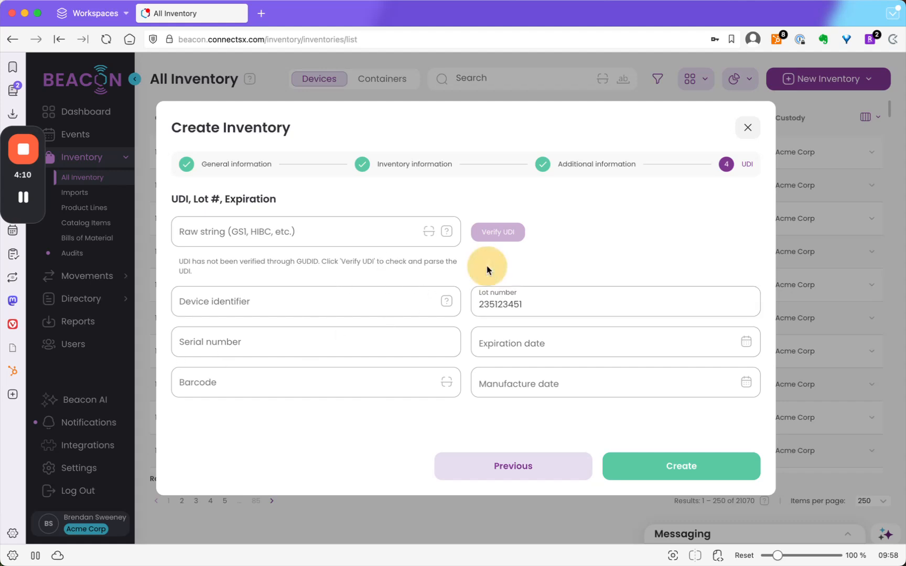
left_click(635, 476)
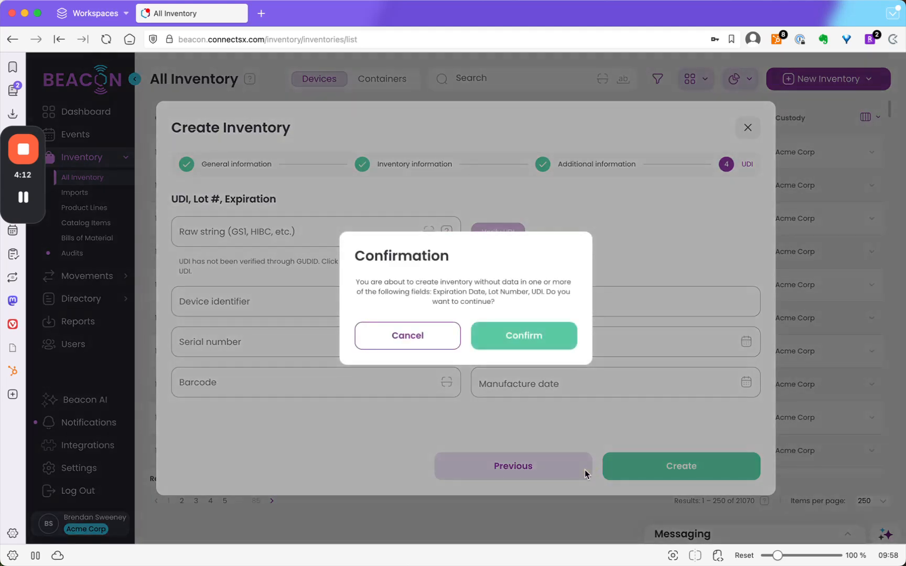
left_click(502, 347)
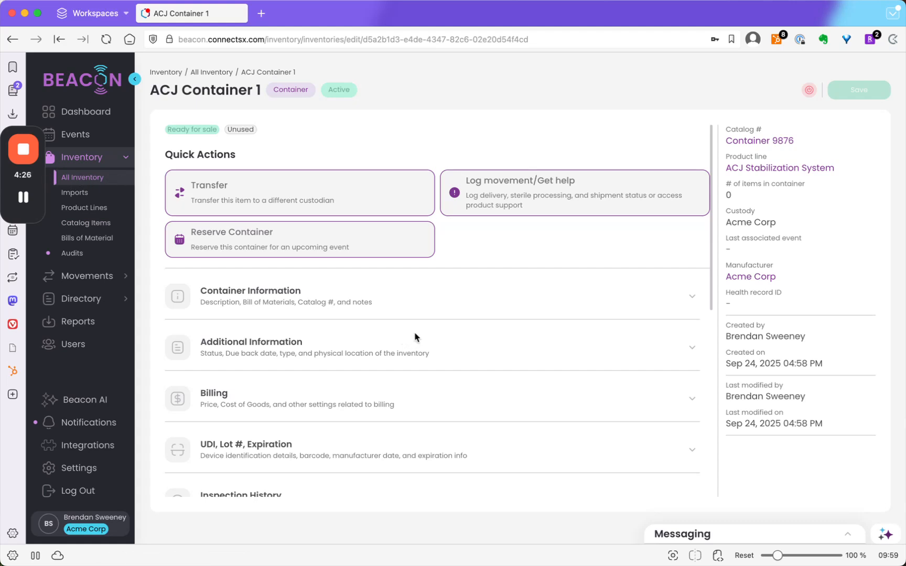
- Start adding devices to the new container and list all available inventory without any filter
scroll(415, 337, "down", 5)
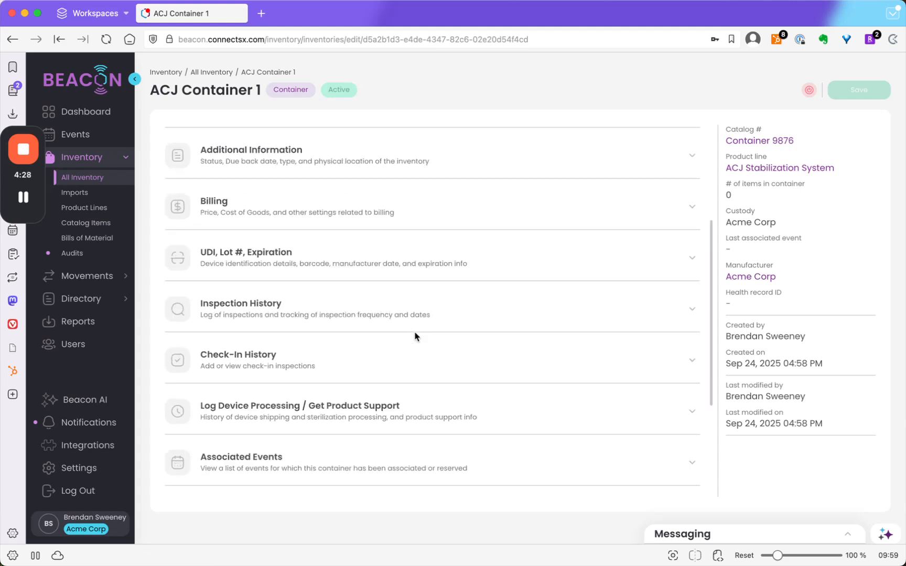
scroll(415, 337, "down", 2)
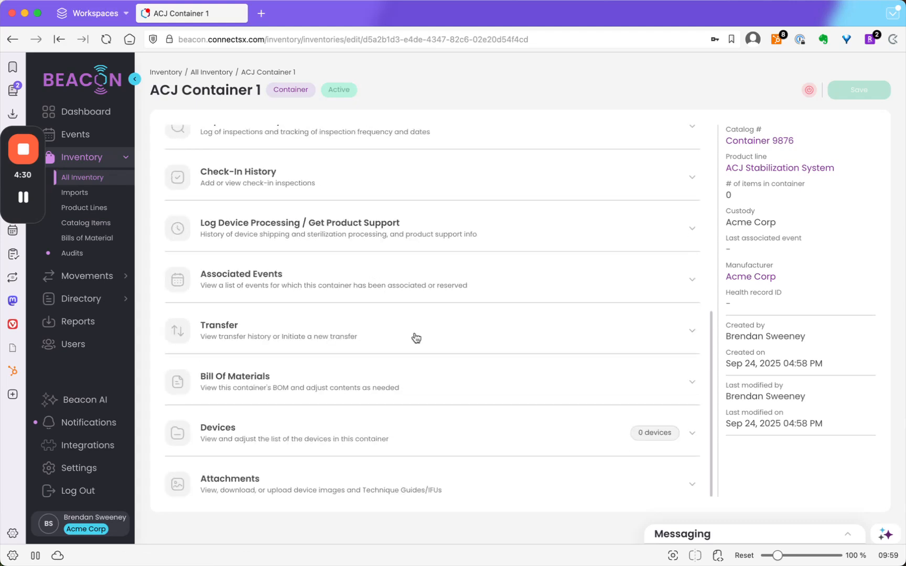
left_click(443, 436)
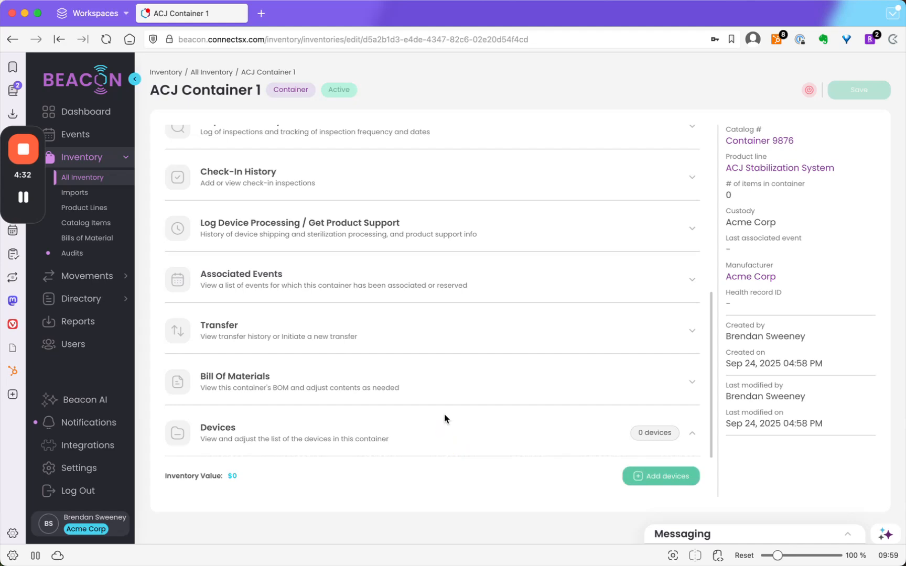
scroll(446, 419, "down", 1)
scroll(446, 417, "down", 1)
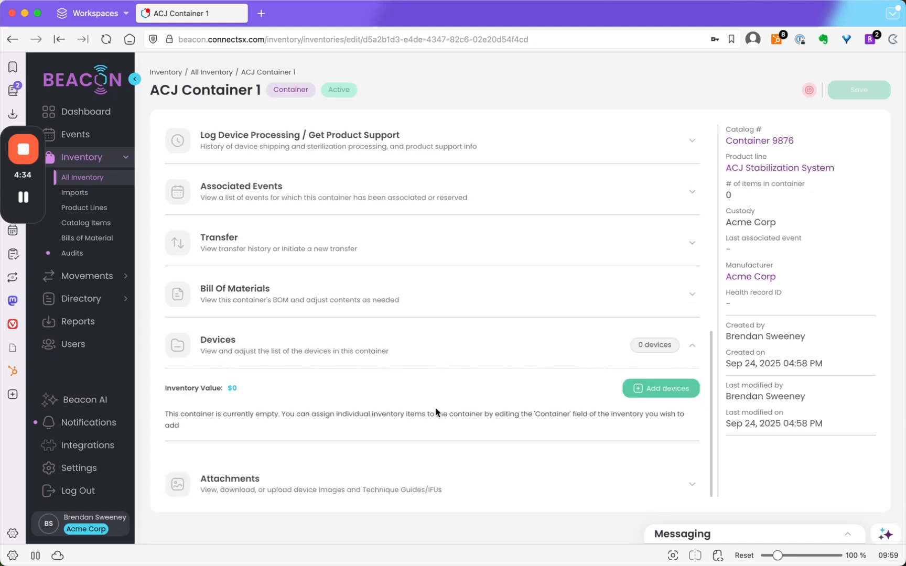
left_click(638, 391)
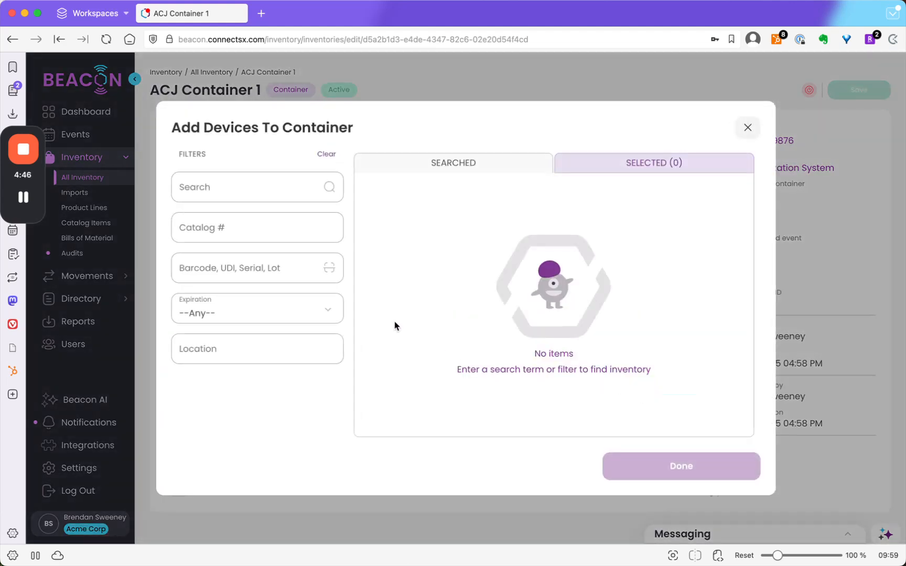
left_click(331, 187)
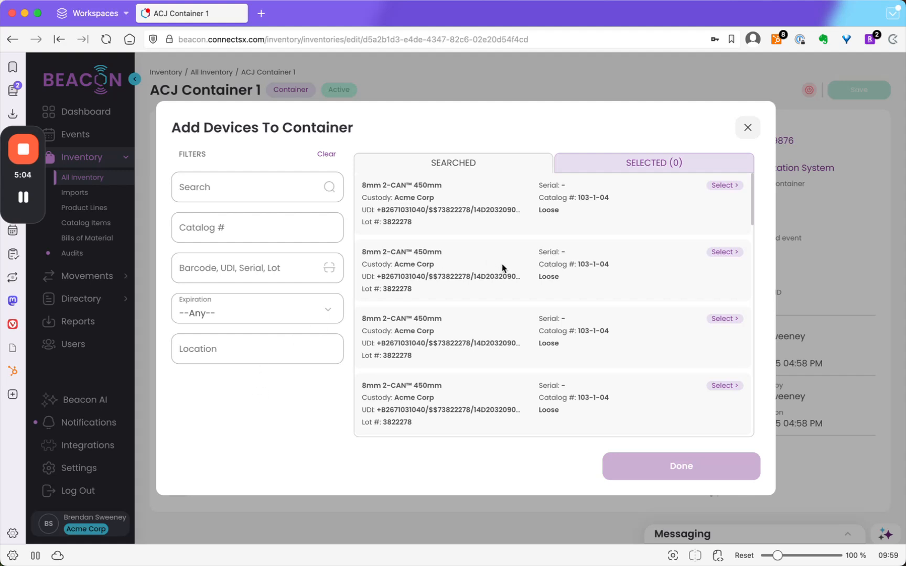
- Select three 8mm 2-CAN 450mm devices and one Upper Instrument Tray 3 for A-6026, and review the selection
left_click(718, 253)
left_click(718, 320)
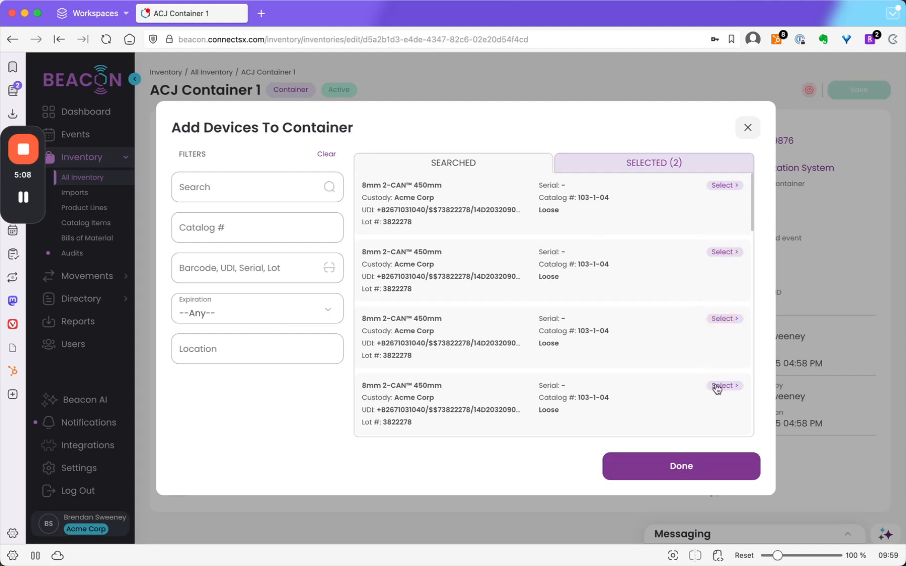
left_click(717, 386)
scroll(637, 334, "down", 5)
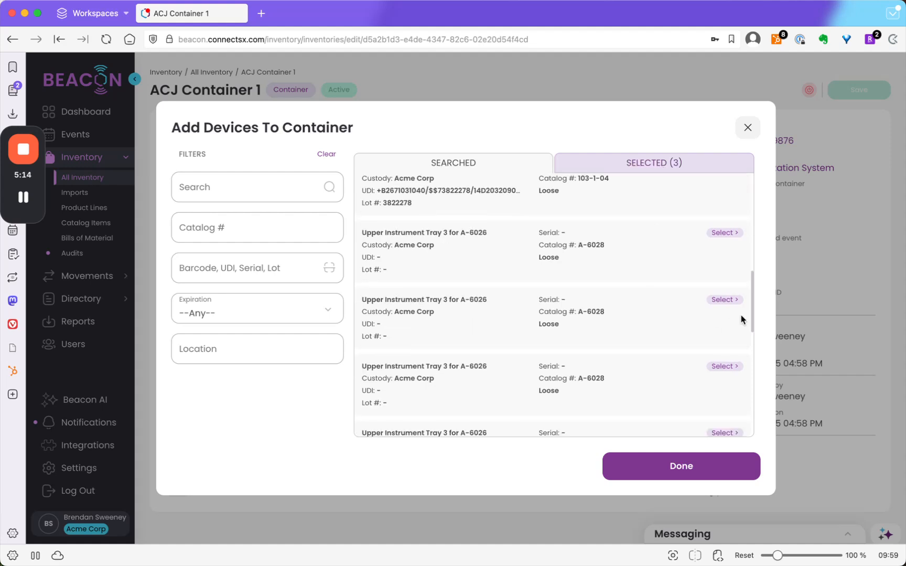
left_click(726, 301)
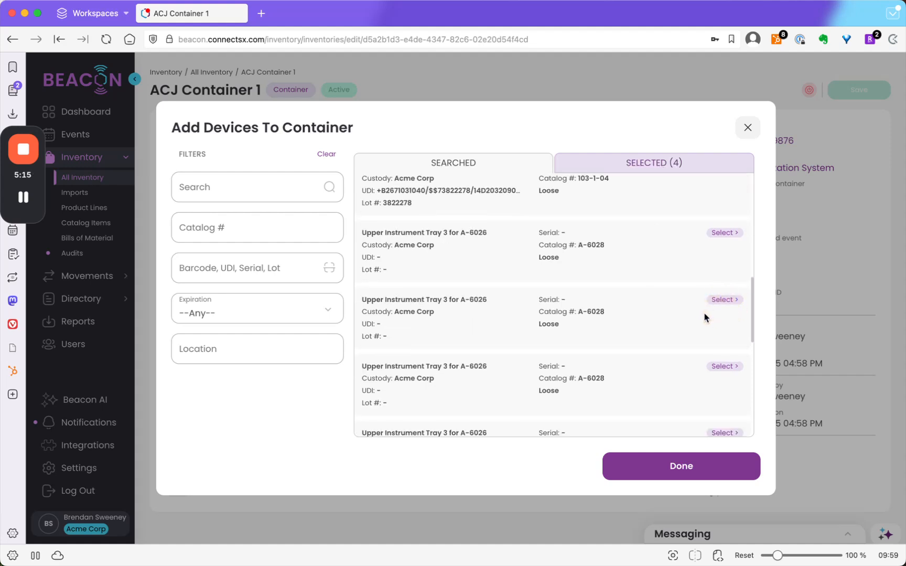
left_click(696, 161)
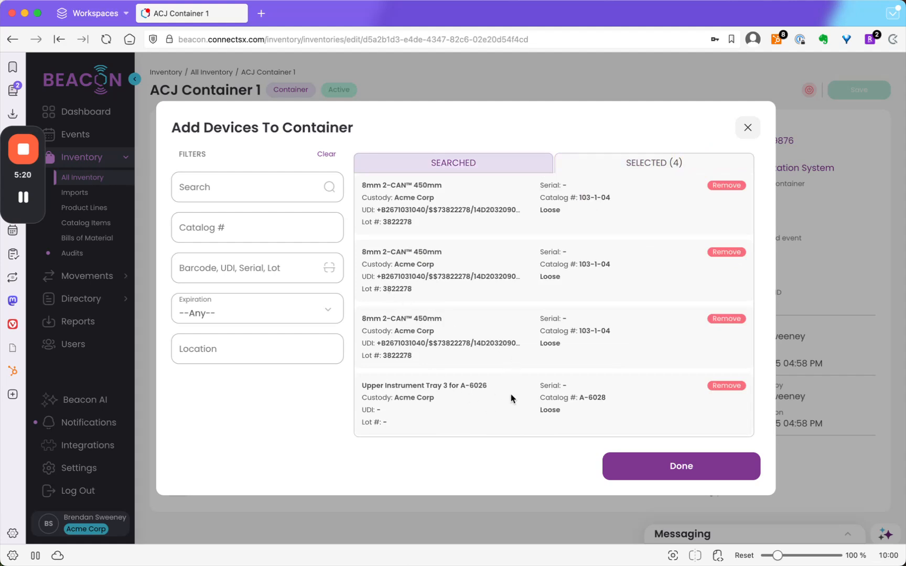
left_click(404, 159)
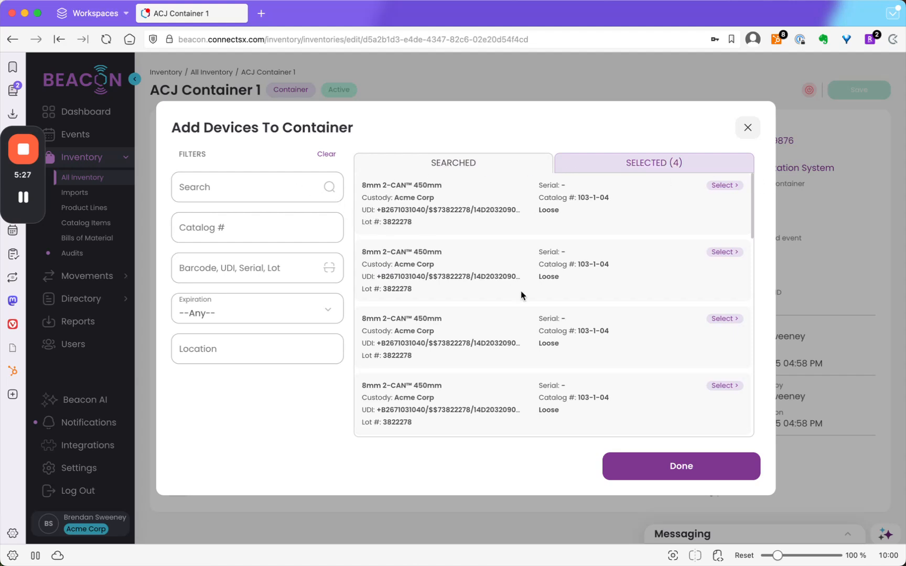
- Search the available devices for a-6028, select two more Upper Instrument Tray 3 items, and clear the search
scroll(520, 295, "down", 10)
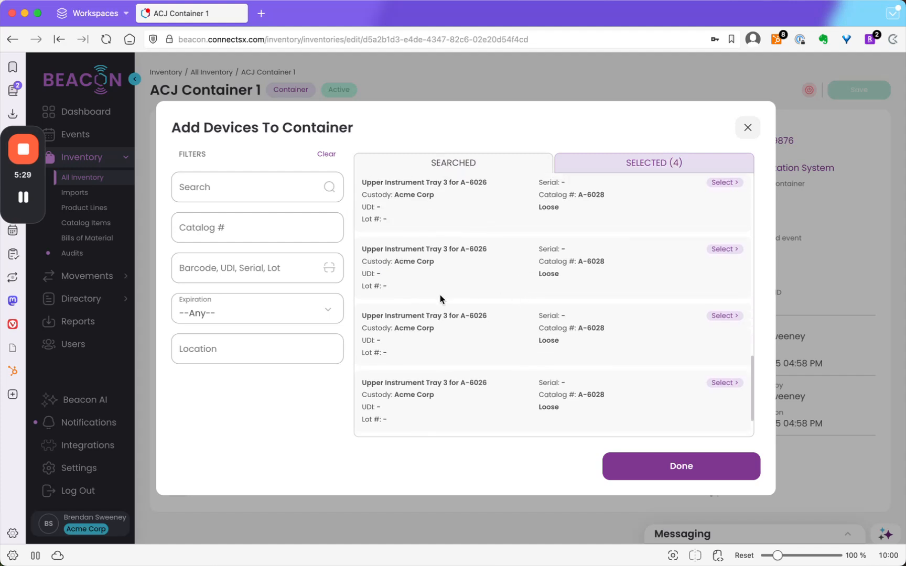
left_click(252, 187)
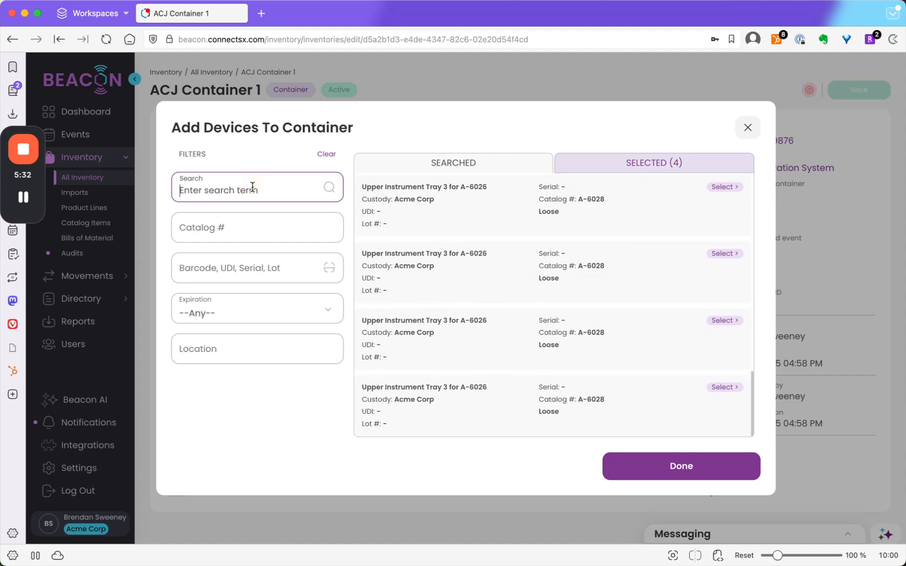
type("a-")
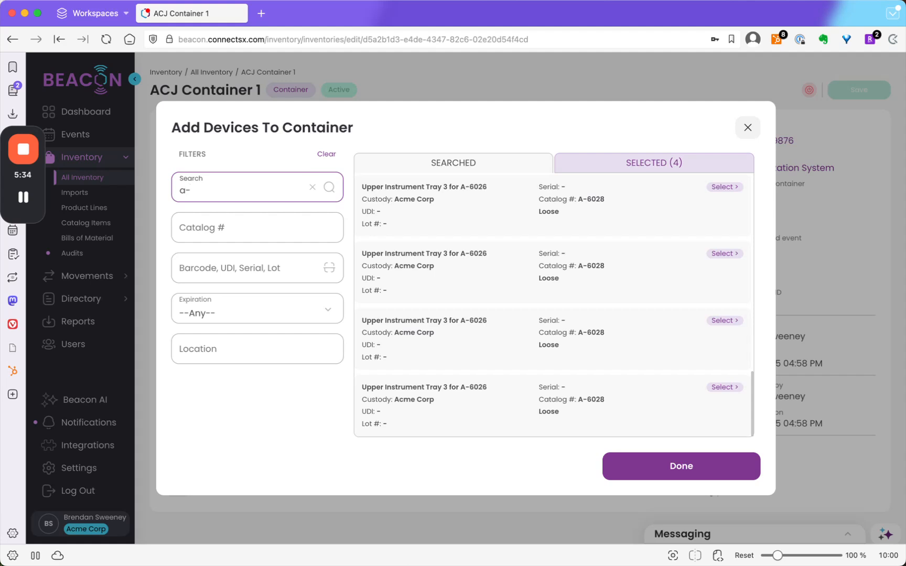
type("6028")
left_click(329, 187)
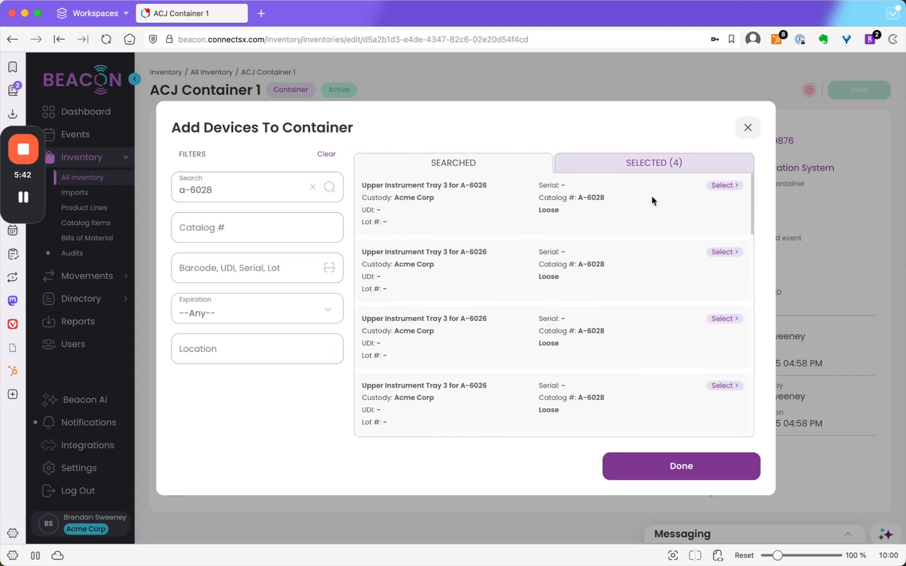
left_click(723, 188)
left_click(724, 188)
left_click(313, 189)
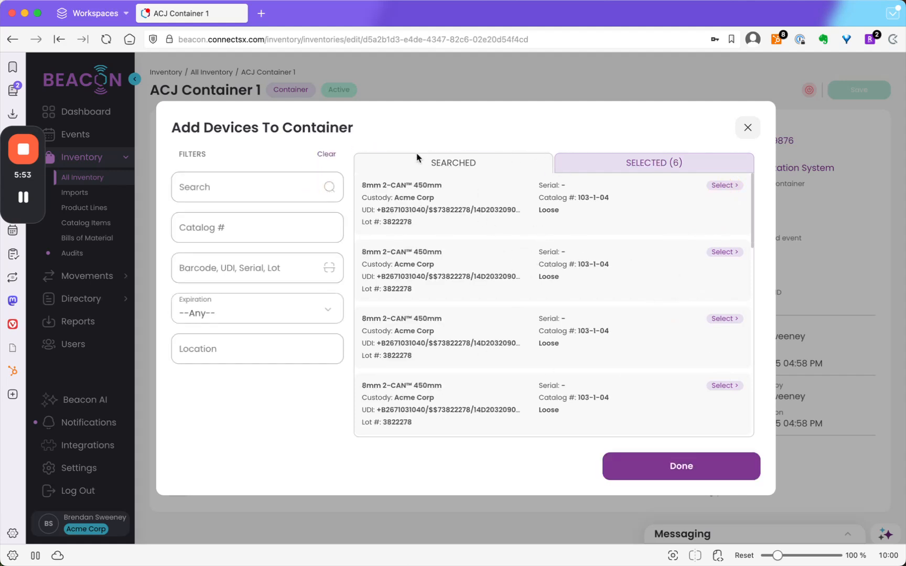
- Review the selected devices and assign them to the container
left_click(624, 160)
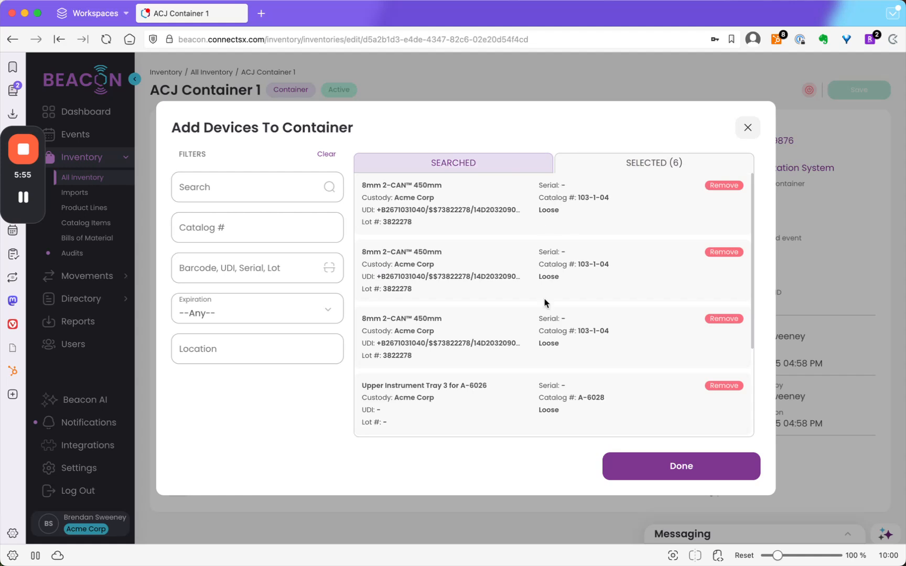
scroll(573, 318, "down", 3)
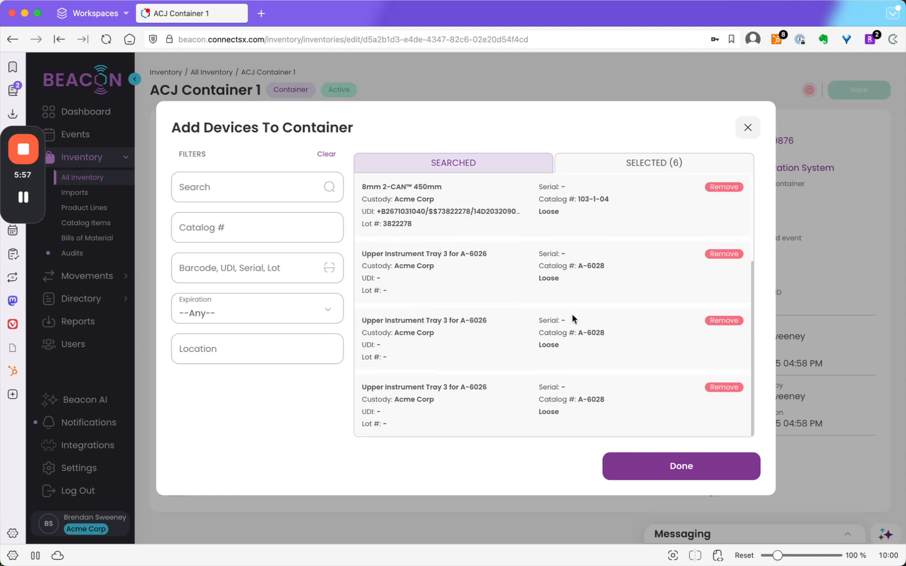
left_click(653, 466)
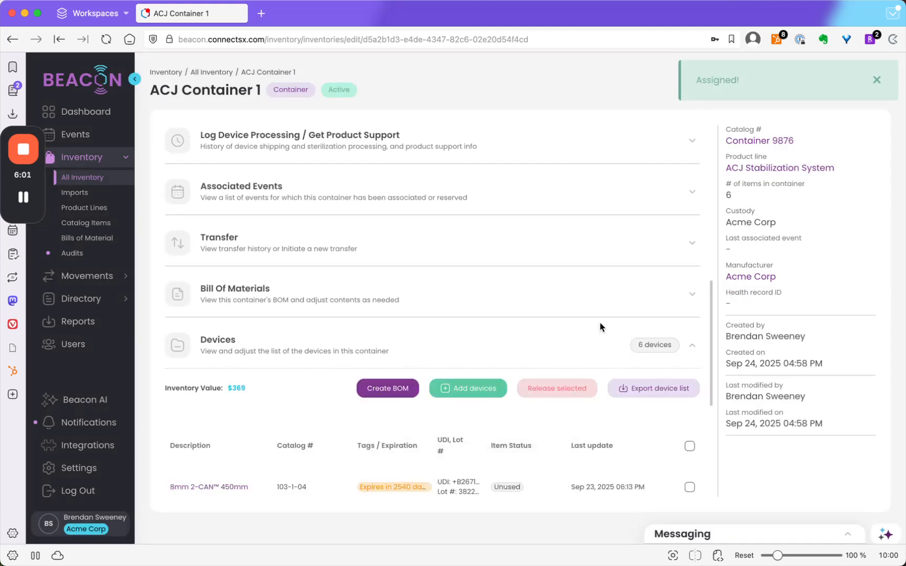
- Release the first two 8mm 2-CAN 450mm devices from the container
scroll(409, 356, "down", 5)
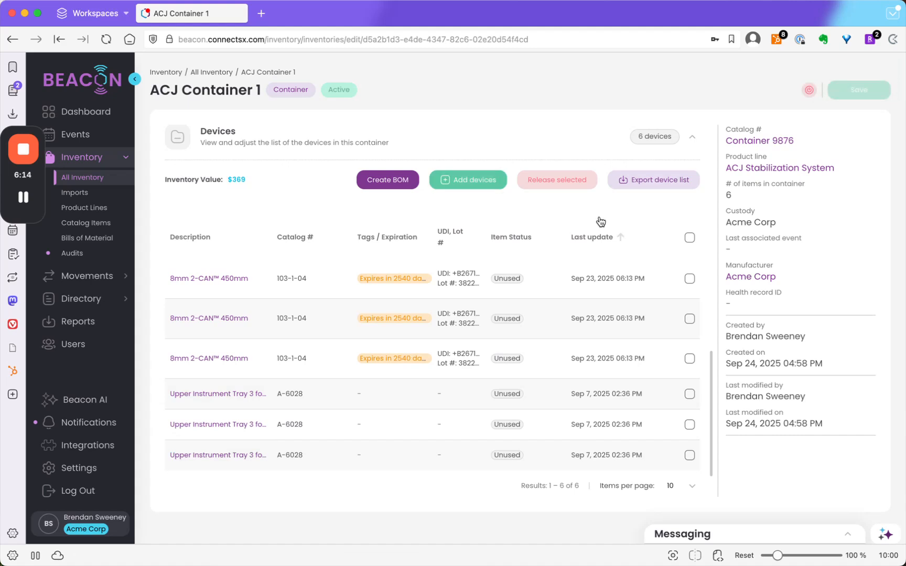
left_click(689, 281)
left_click(681, 320)
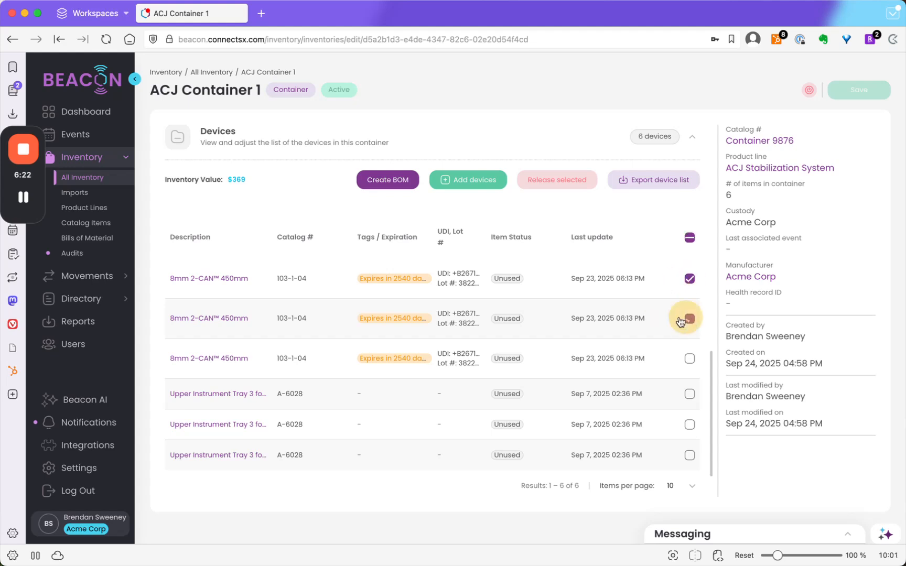
left_click(561, 182)
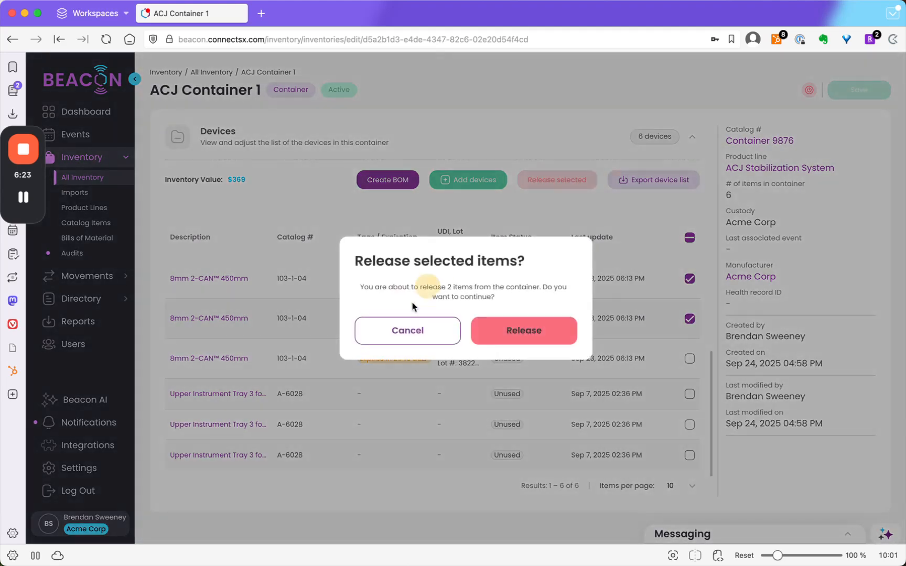
left_click(509, 334)
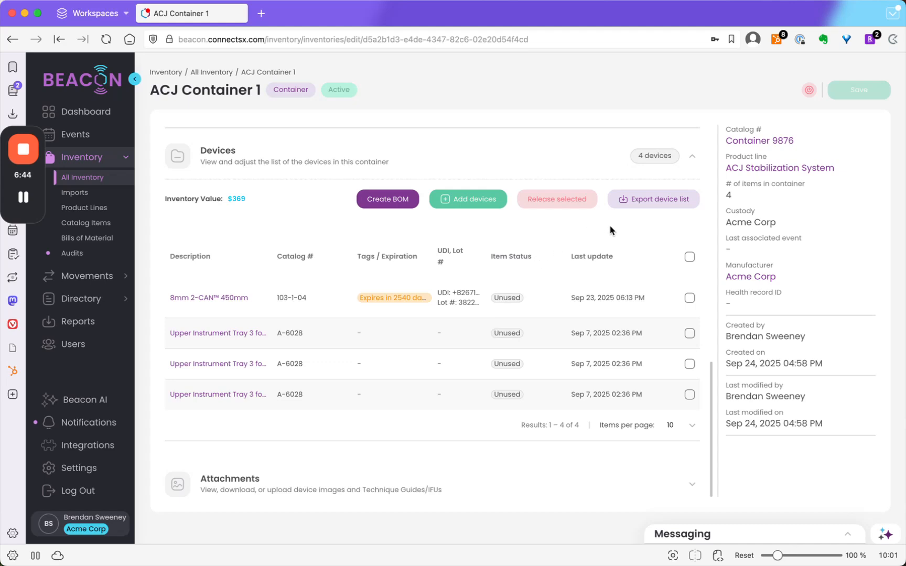
- Export the container's device list as a PDF that includes images
left_click(668, 204)
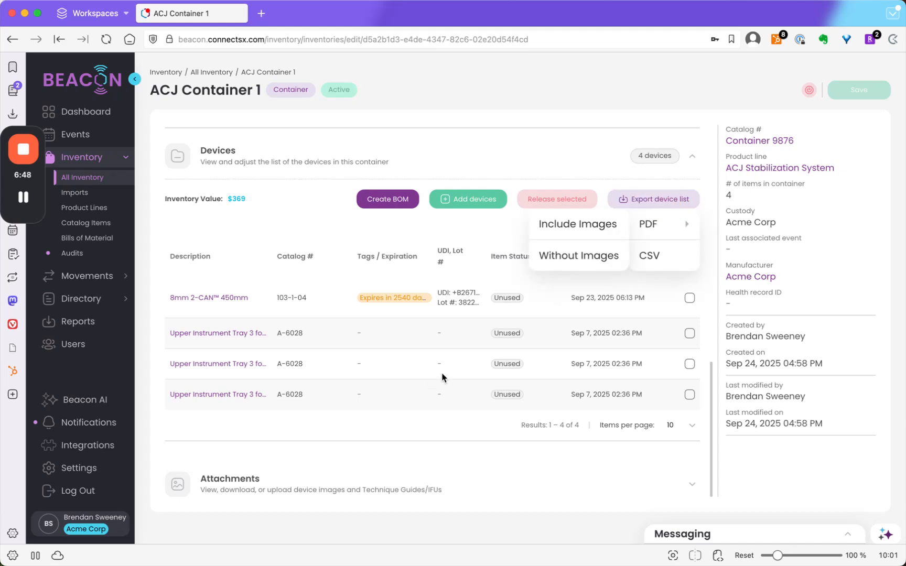
mouse_move(654, 232)
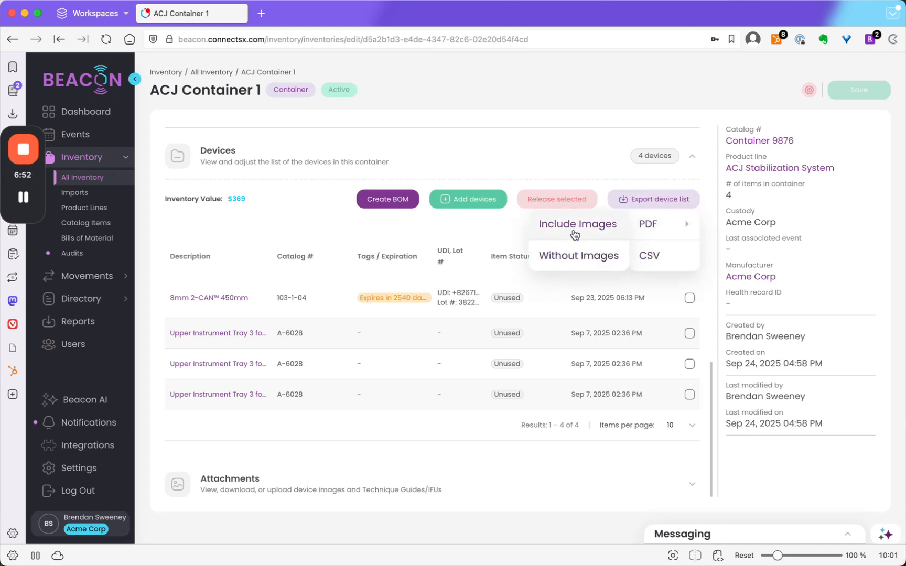
left_click(575, 231)
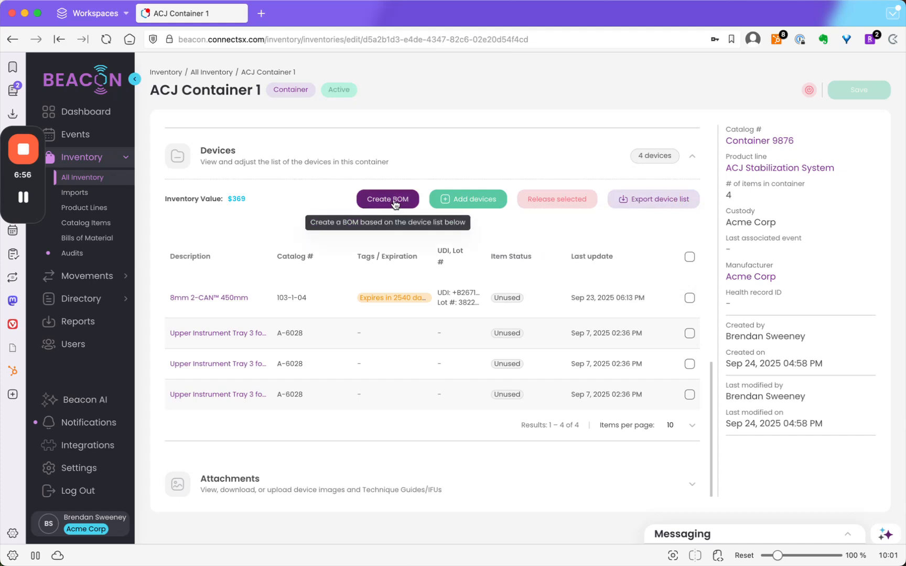